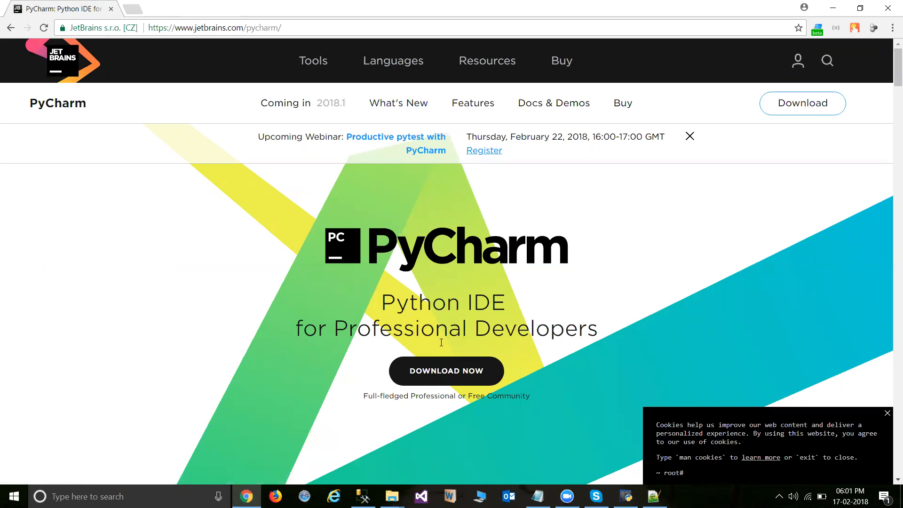
Start downloading the Professional edition of PyCharm for Windows and dismiss the cookie notice.
left_click(439, 372)
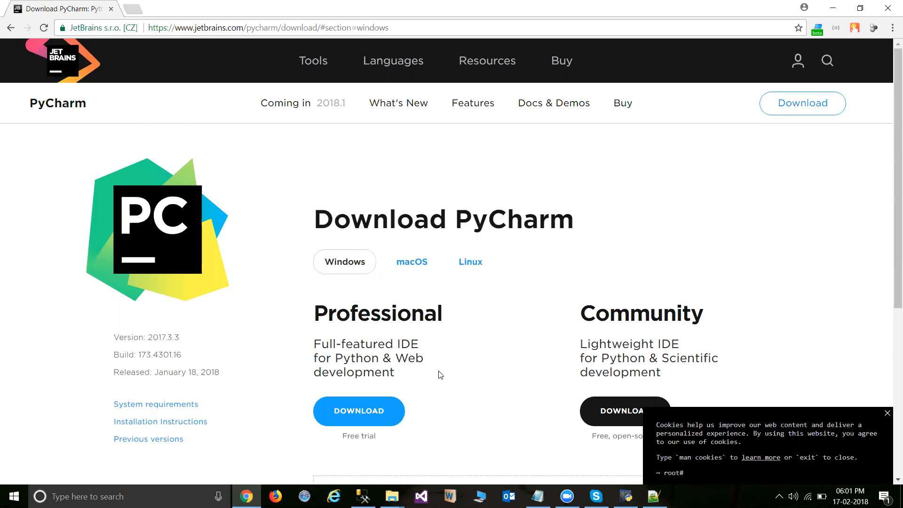
left_click(390, 415)
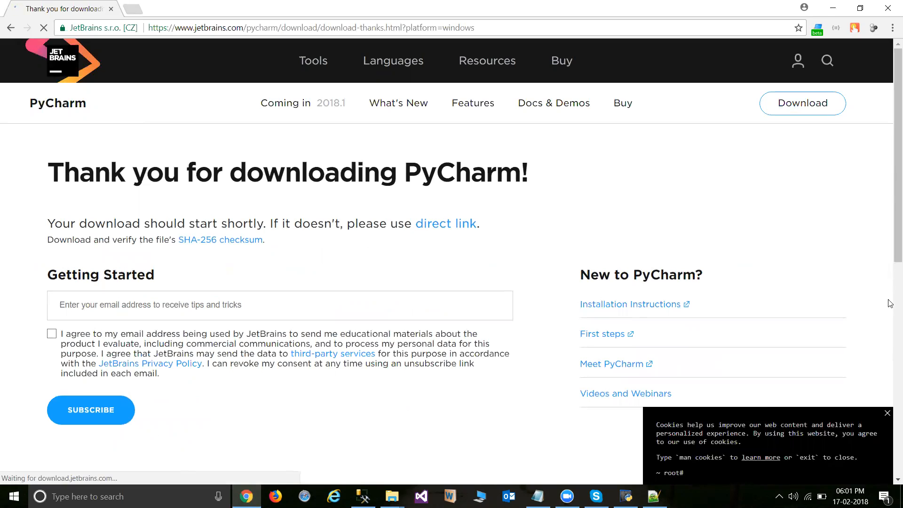
left_click(887, 413)
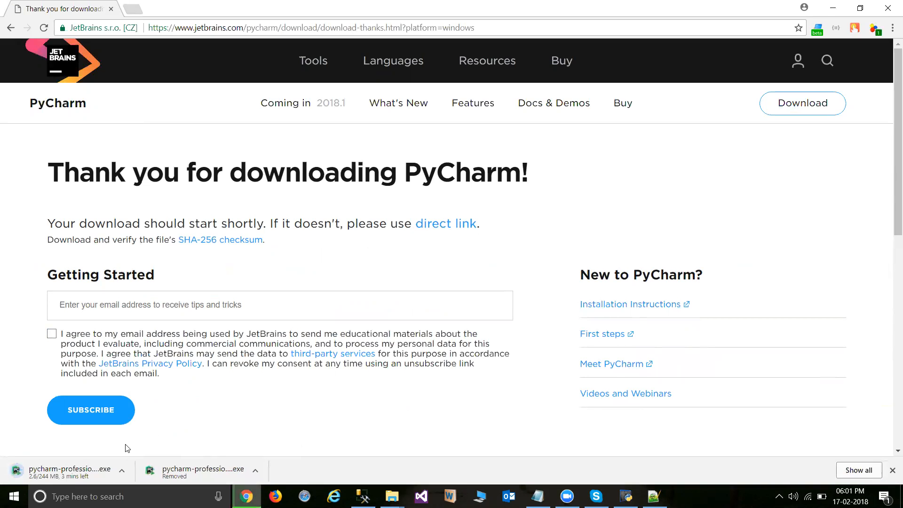
Open the browser's downloads list and show the earlier pycharm-professional-2017.3.3.exe download in its folder.
left_click(254, 470)
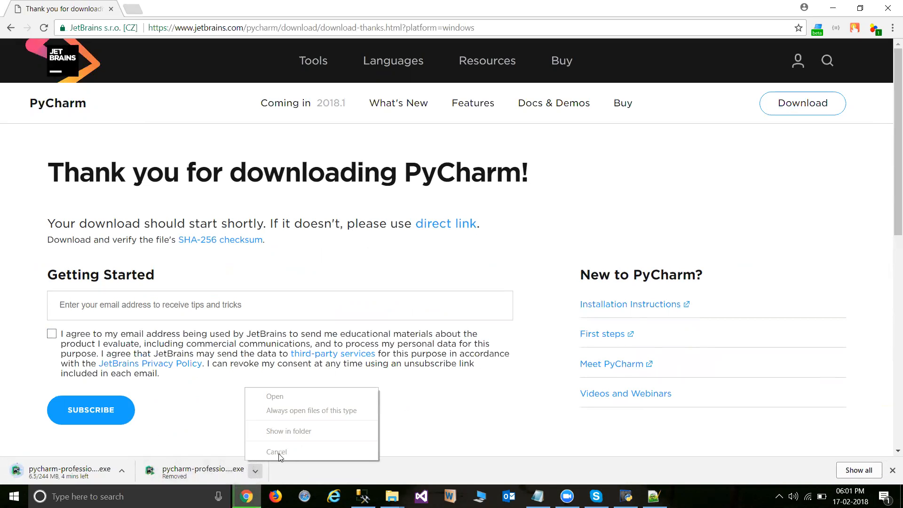
left_click(204, 472)
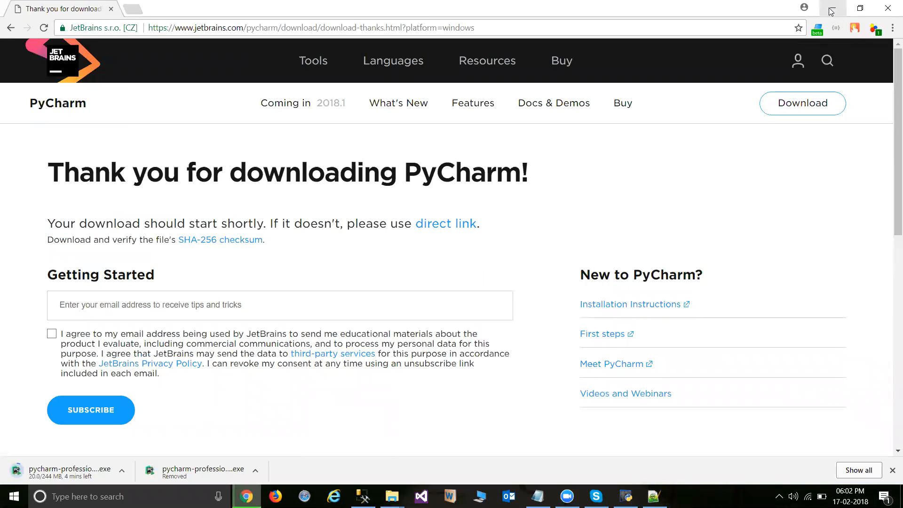
left_click(892, 27)
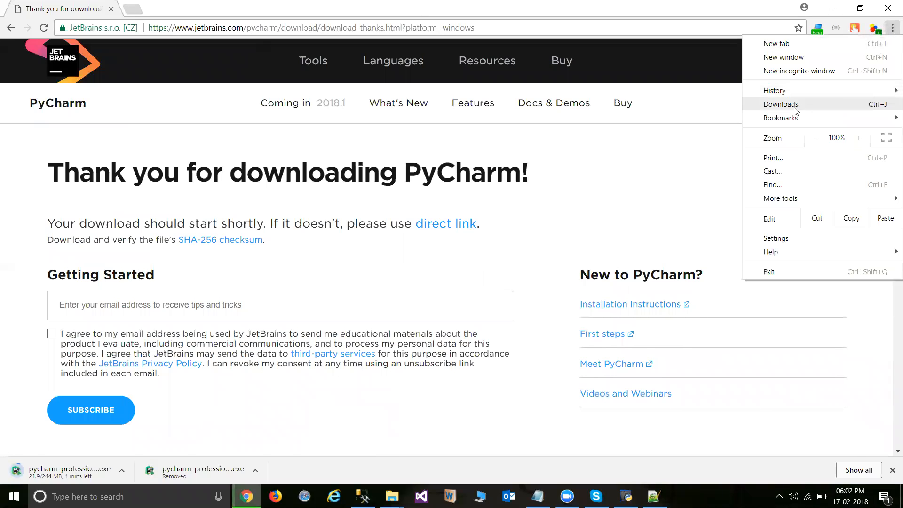
left_click(795, 108)
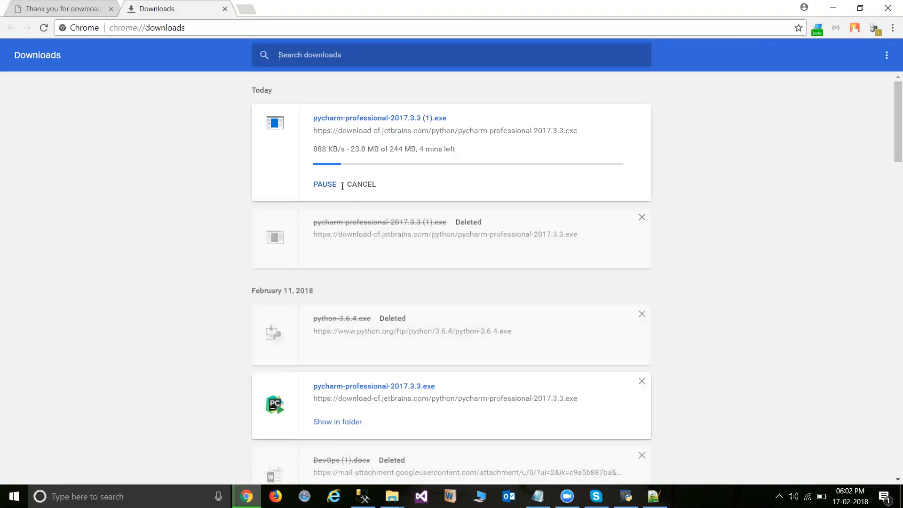
left_click(334, 421)
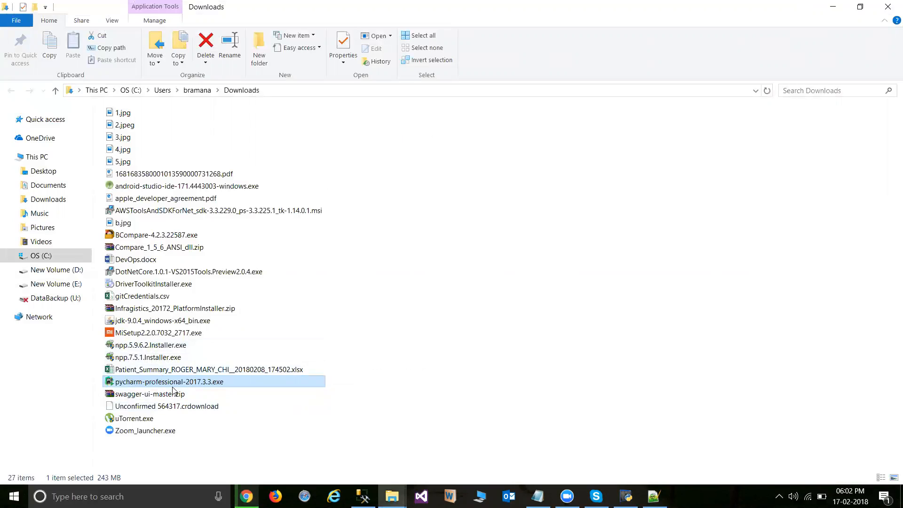
Run the pycharm-professional-2017.3.3.exe installer and continue past its welcome page to the install location.
left_click(177, 358)
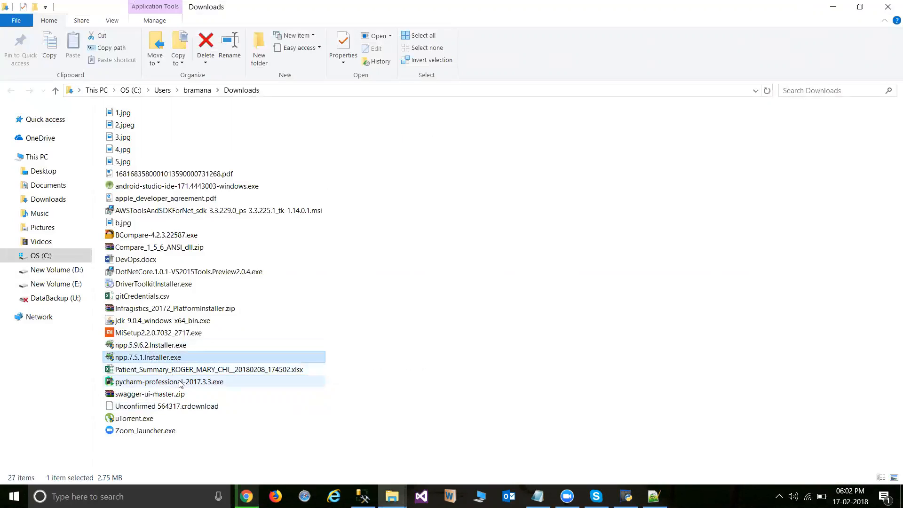
left_click(180, 384)
double_click(180, 384)
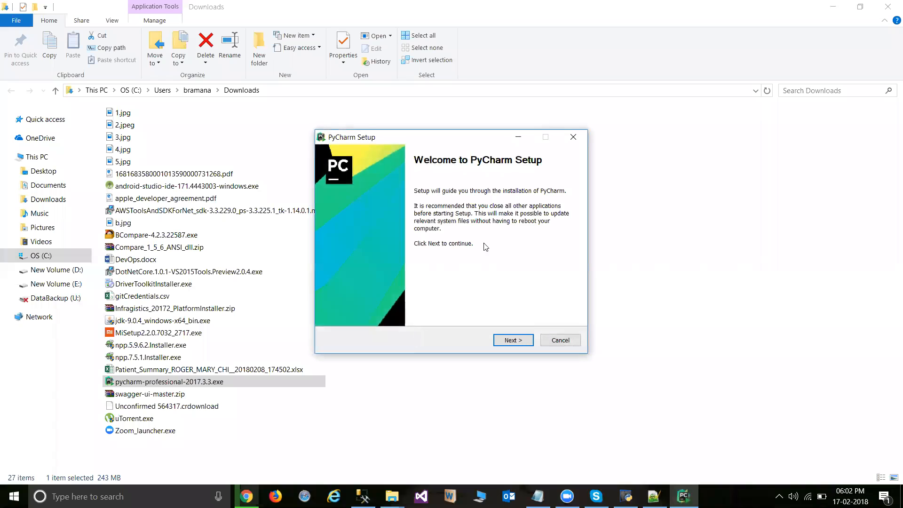
left_click(835, 11)
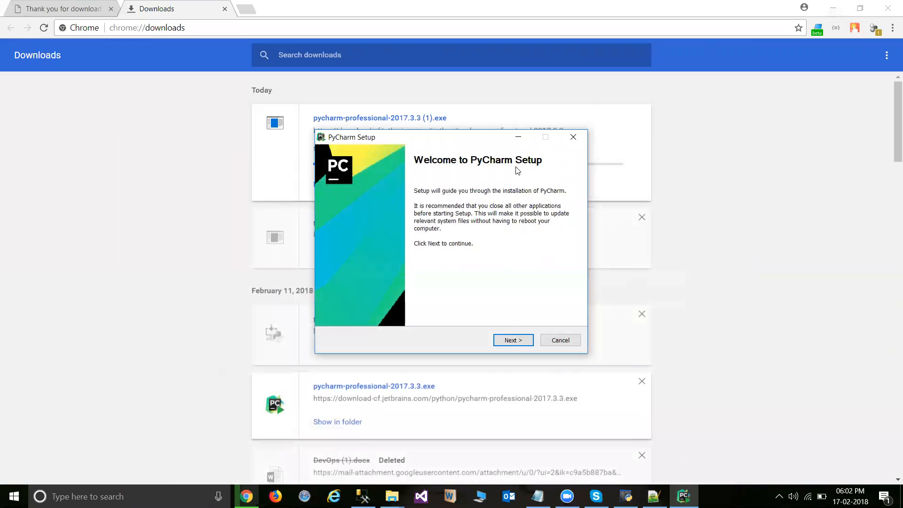
left_click(831, 11)
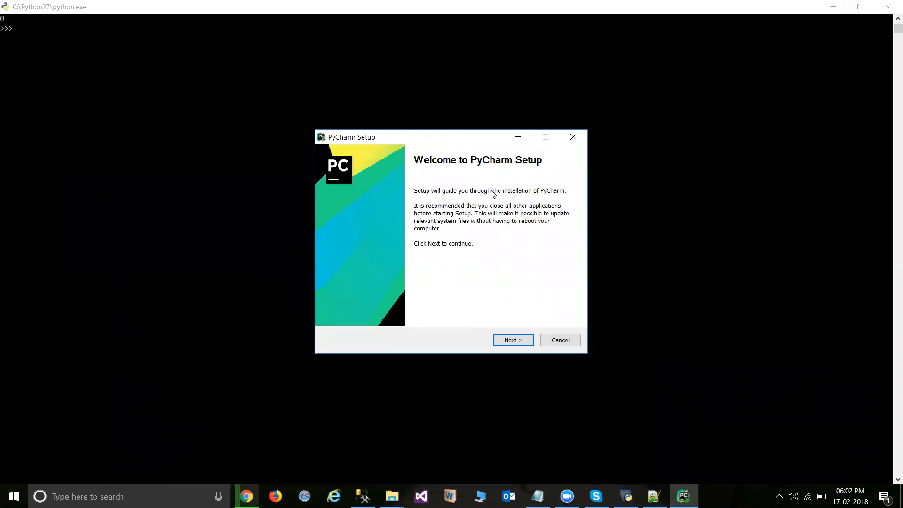
left_click(510, 340)
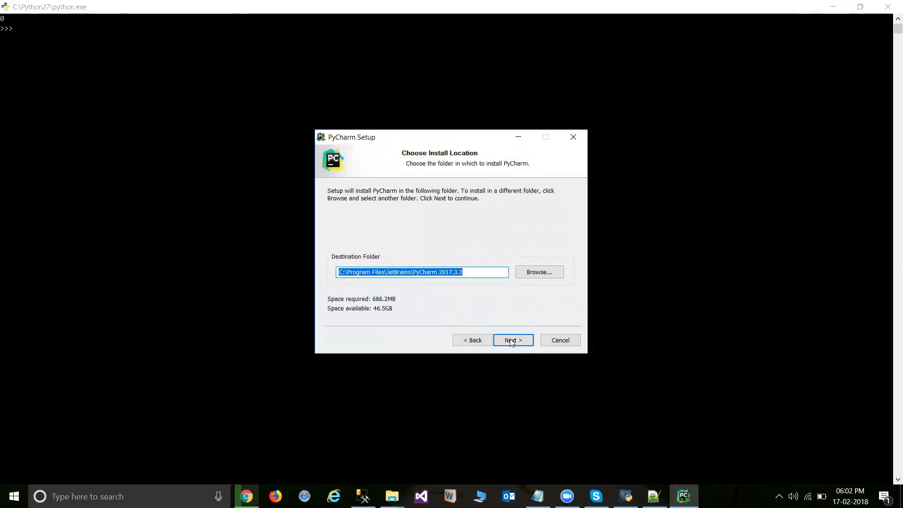
Try to continue the setup with the default destination folder C:\Program Files\JetBrains\PyCharm 2017.3.3.
left_click_drag(469, 271, 421, 272)
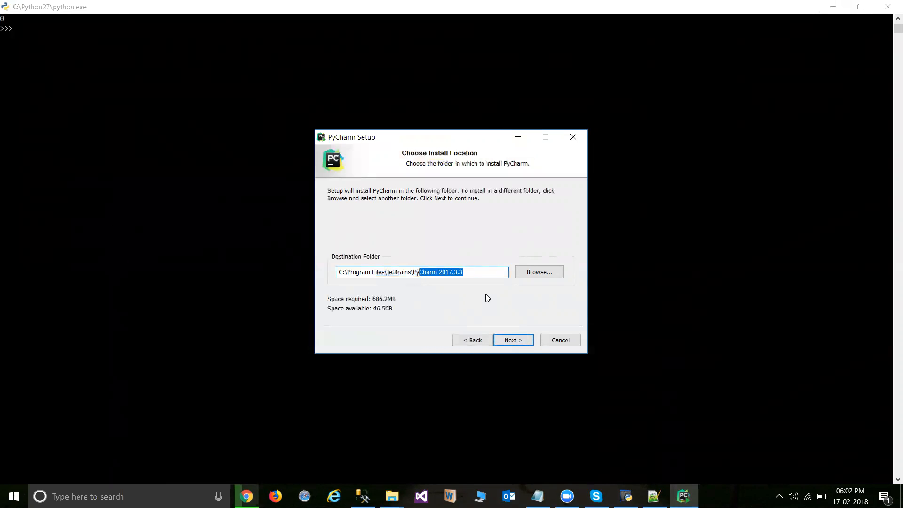
left_click(473, 272)
left_click(506, 339)
left_click(489, 290)
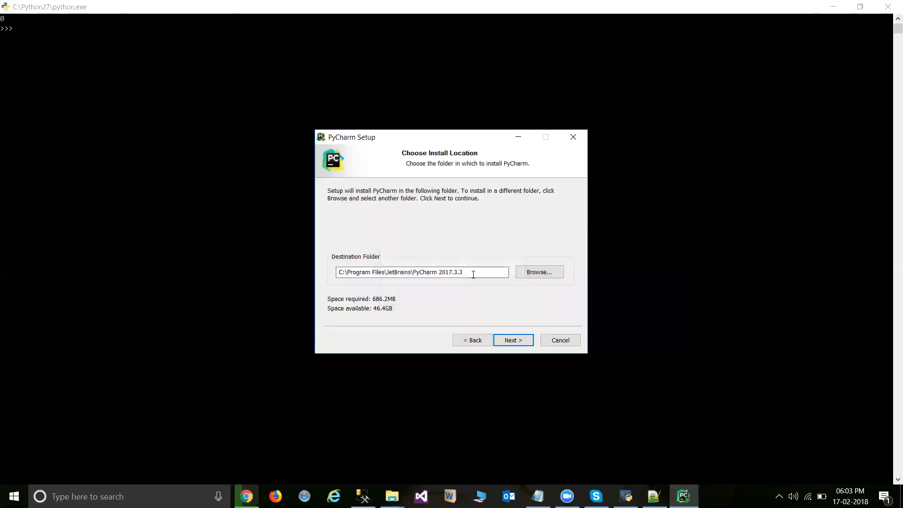
Open the installer's copied destination path in File Explorer and go up to its parent JetBrains folder.
left_click_drag(461, 271, 336, 273)
key("ctrl+c")
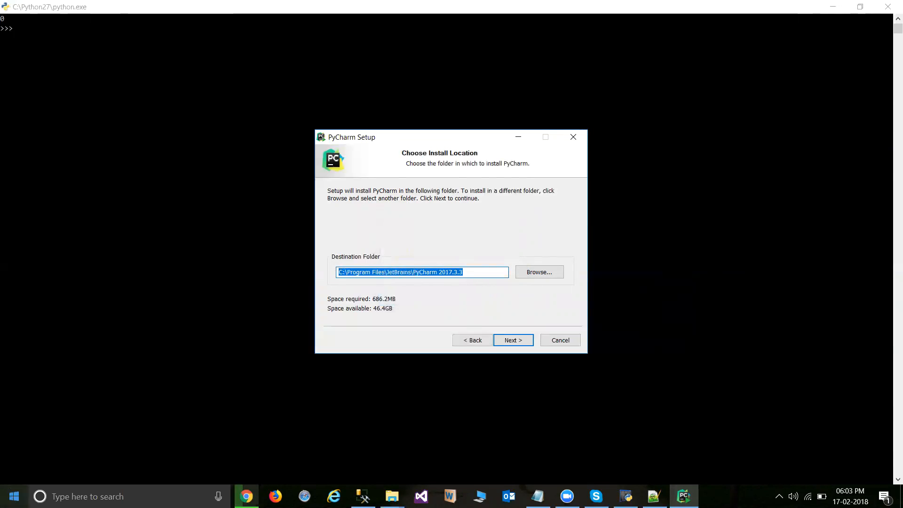
right_click(13, 495)
left_click(46, 441)
key("ctrl+v")
key("Return")
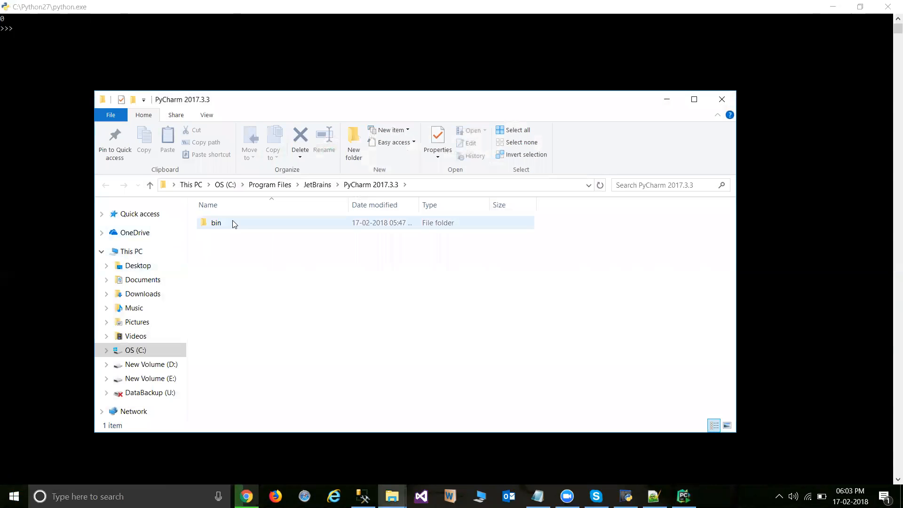
left_click(317, 184)
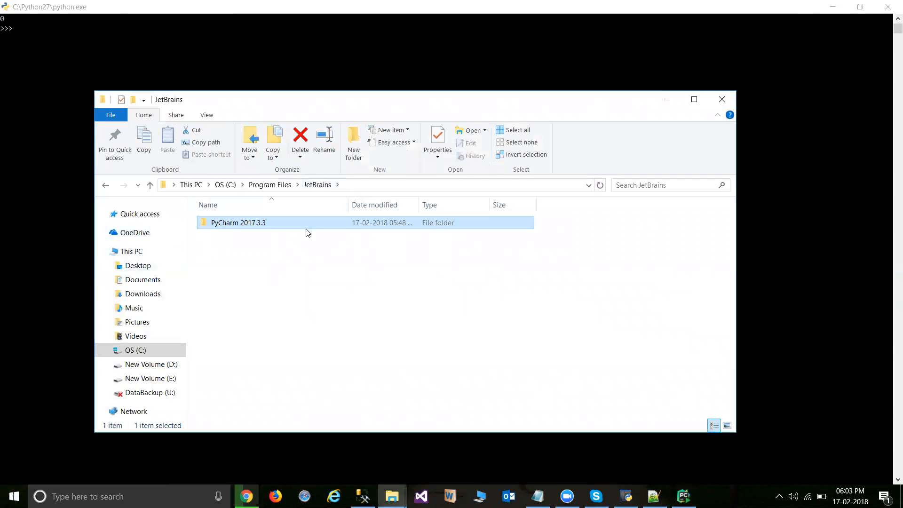
Try to delete the existing PyCharm 2017.3.3 folder with administrator permission.
key("Delete")
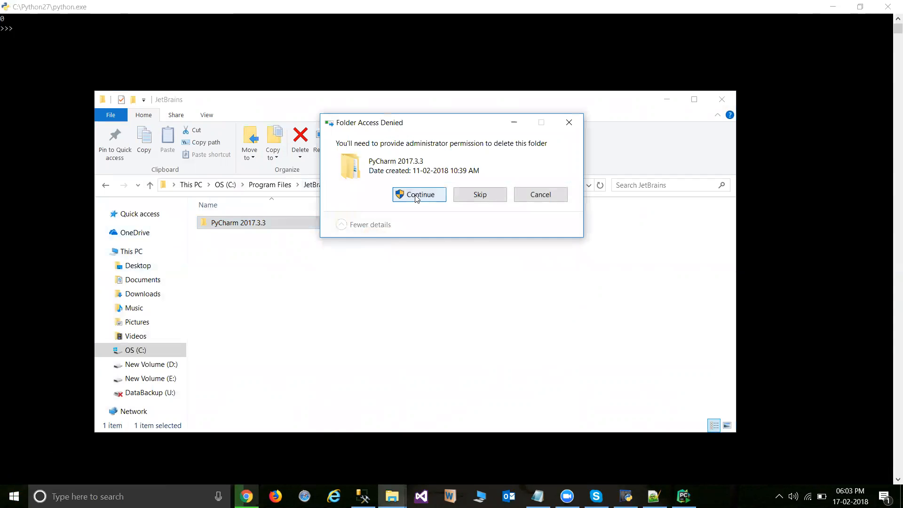
left_click(416, 196)
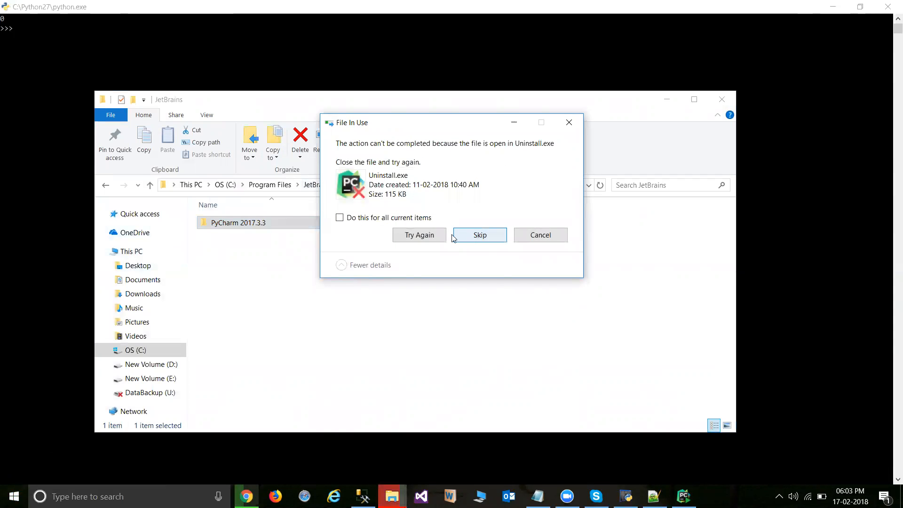
left_click(440, 238)
left_click(537, 235)
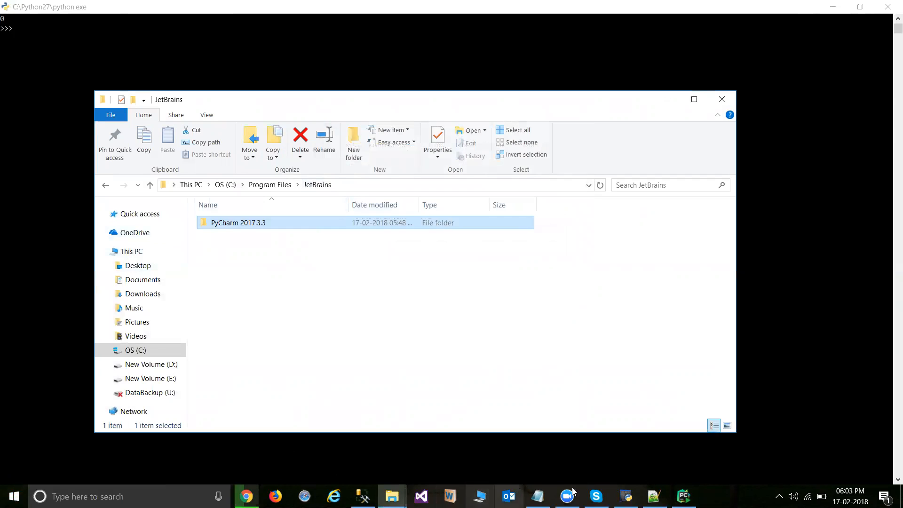
Return to PyCharm Setup, set the destination folder to C:\Program Files\JetBrains\PyCharm2017 and continue to the installation options.
left_click(683, 496)
left_click(473, 273)
key("BackSpace")
key("BackSpace")
key("BackSpace")
key("BackSpace")
key("BackSpace")
key("BackSpace")
key("BackSpace")
key("BackSpace")
key("BackSpace")
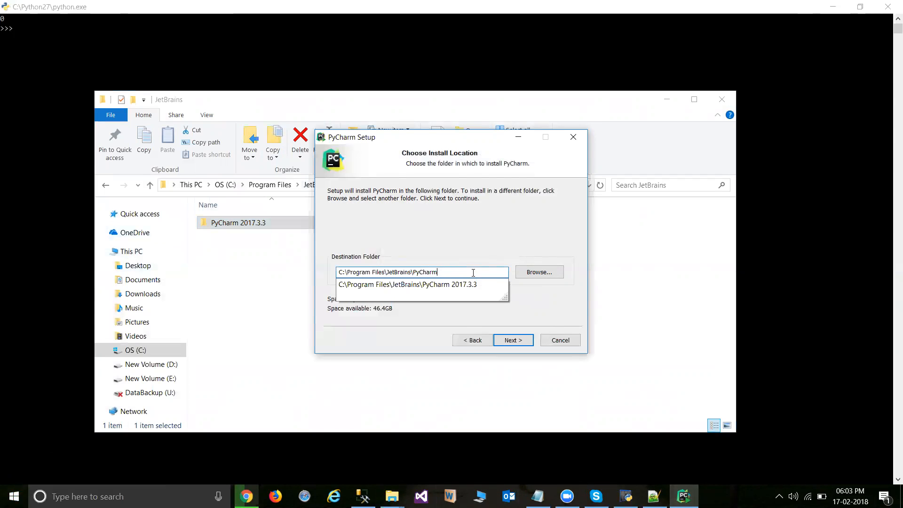
type("2017")
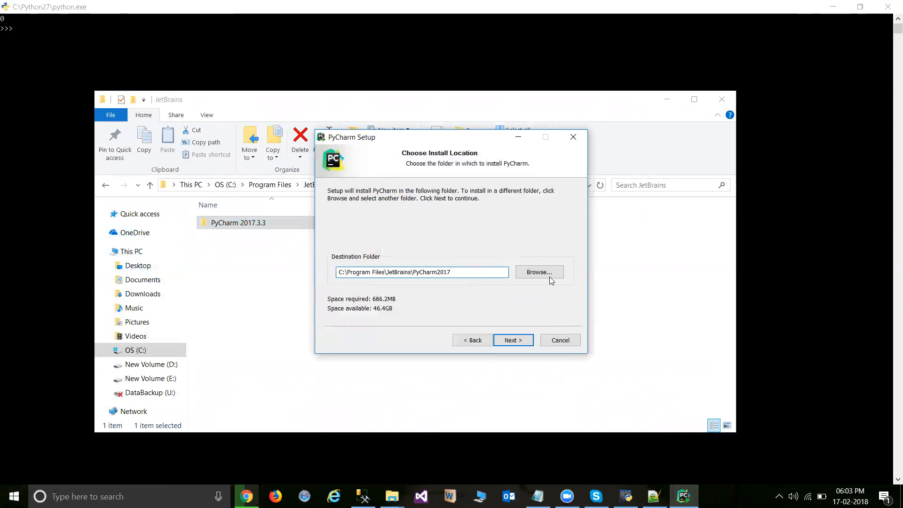
left_click(517, 338)
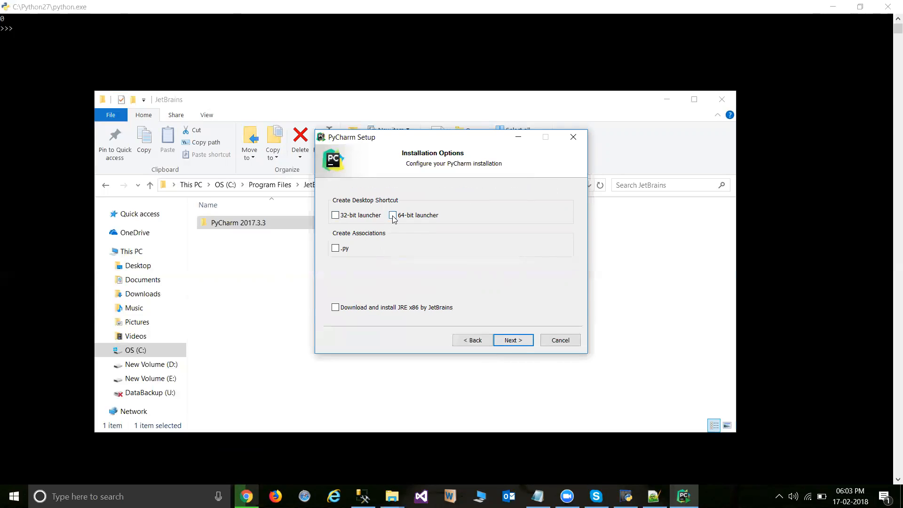
Install PyCharm with all optional launchers and associations left off, and finish the setup without running it.
left_click(510, 342)
left_click(508, 342)
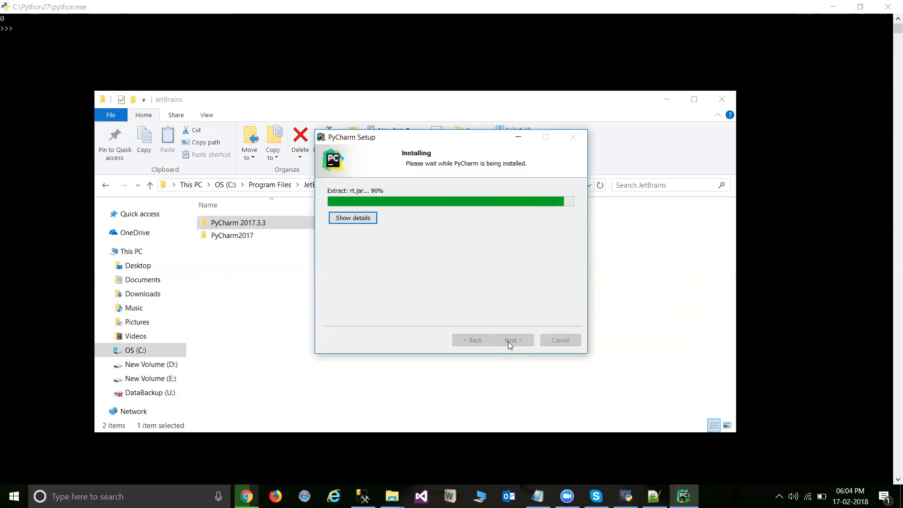
left_click(358, 219)
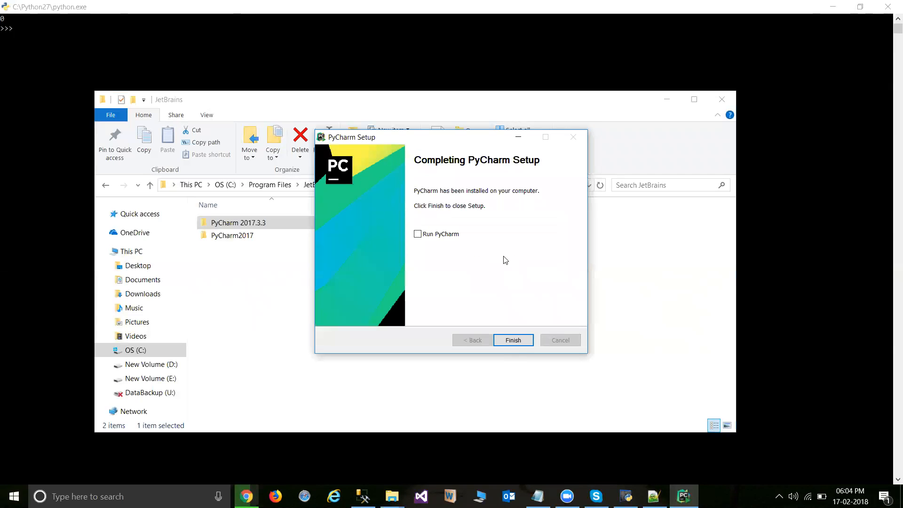
left_click(509, 343)
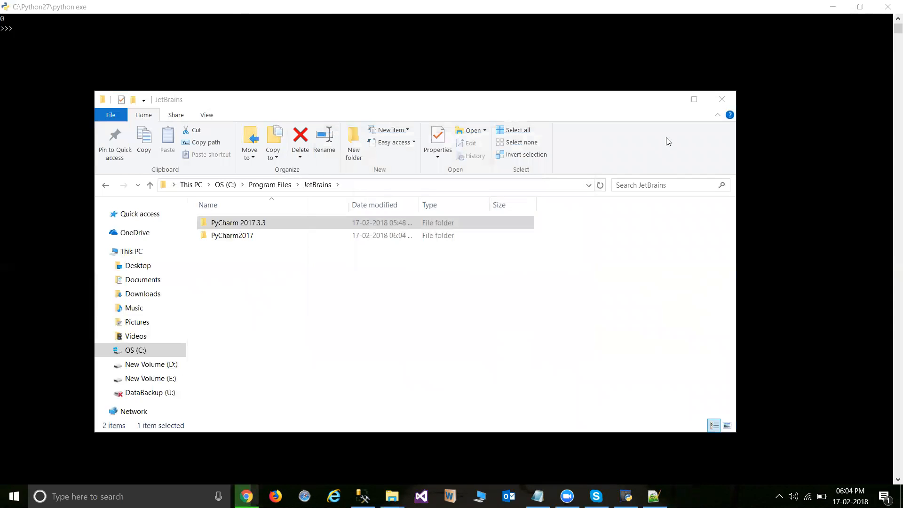
Clear the open windows from the desktop and launch PyCharm from its desktop shortcut.
left_click(721, 99)
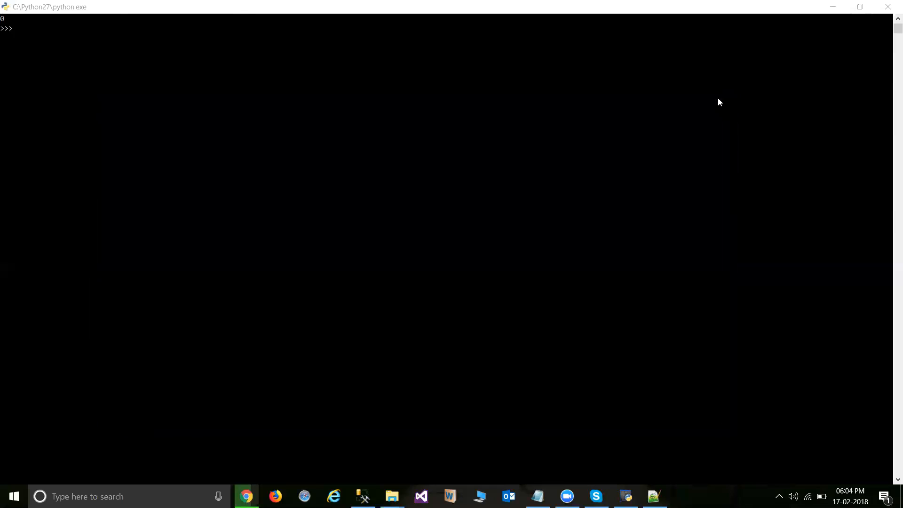
left_click(831, 7)
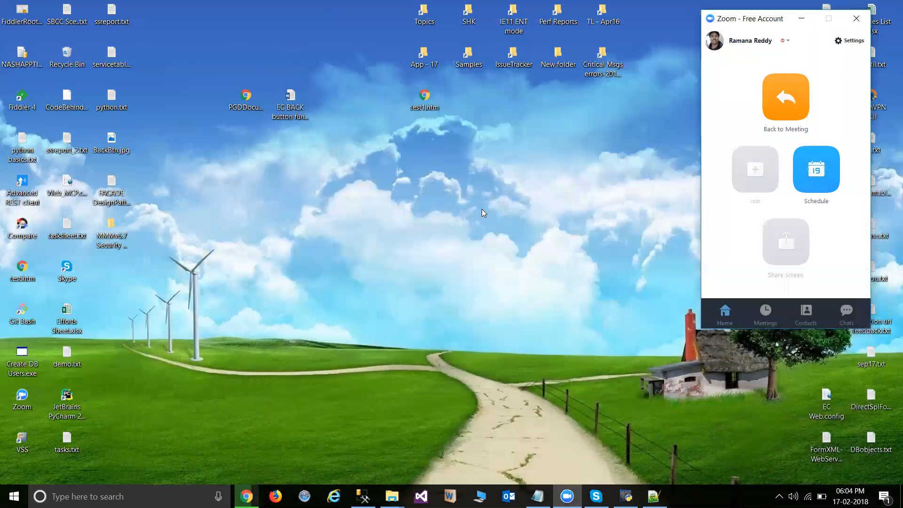
left_click(801, 19)
left_click(70, 397)
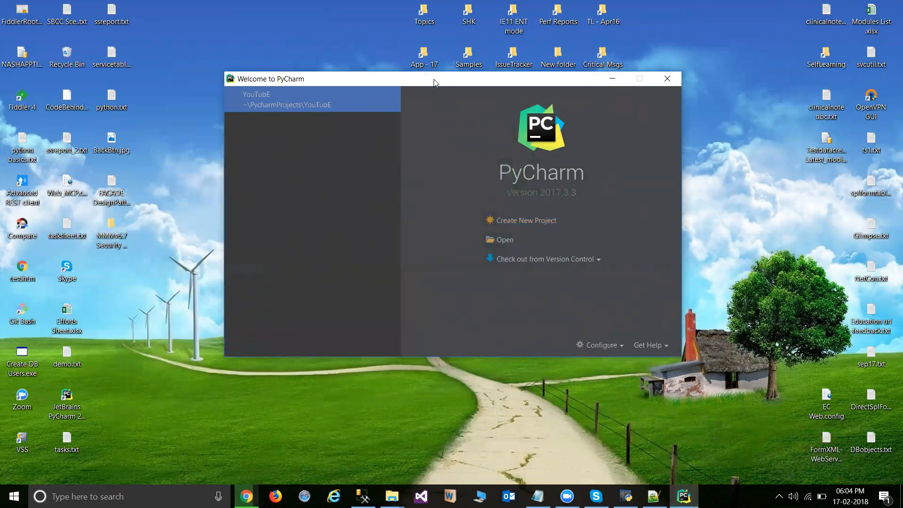
left_click_drag(434, 82, 423, 131)
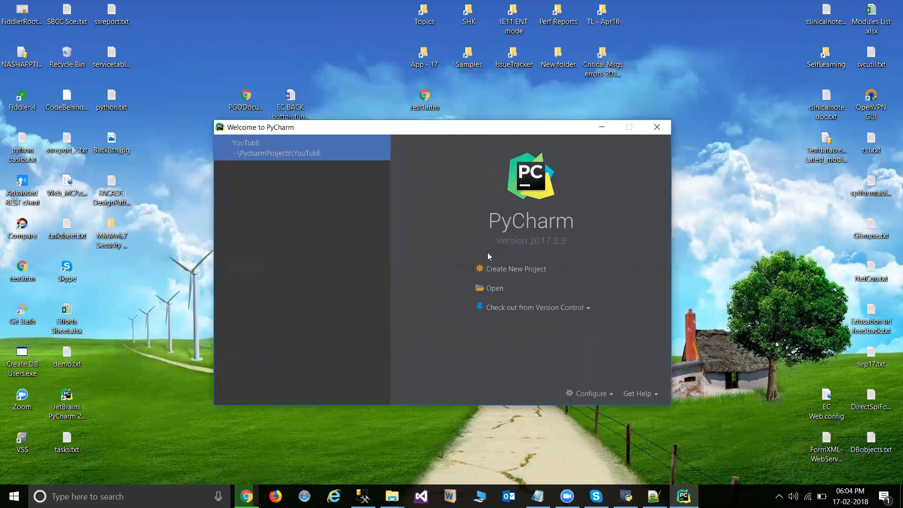
Create a new Pure Python project named YouTube in the PycharmProjects folder and maximize its window.
left_click(507, 271)
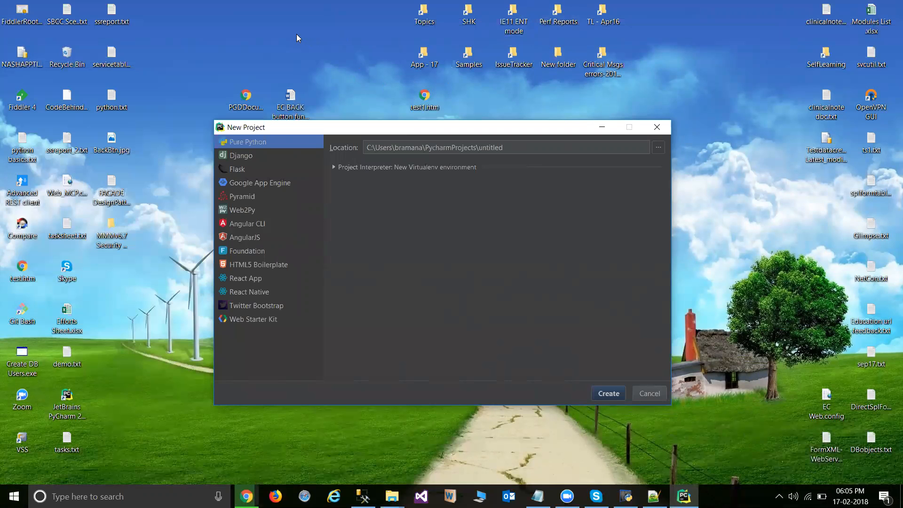
left_click(527, 150)
key("BackSpace")
key("BackSpace")
key("BackSpace")
key("BackSpace")
key("BackSpace")
key("BackSpace")
key("BackSpace")
key("BackSpace")
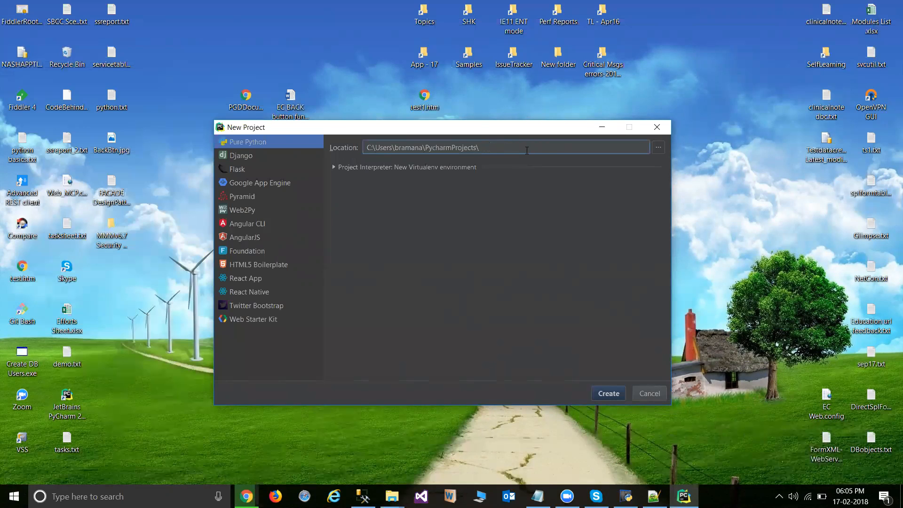
type("YouTube")
left_click(610, 393)
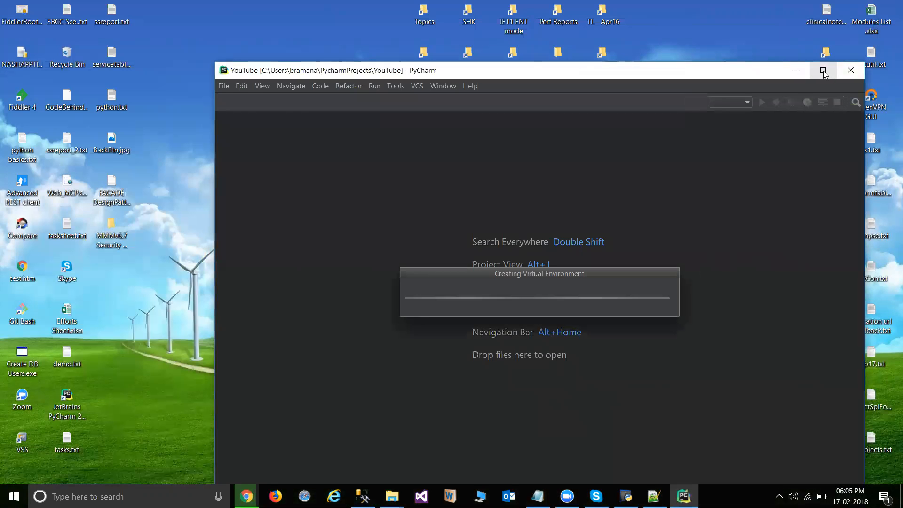
left_click(822, 71)
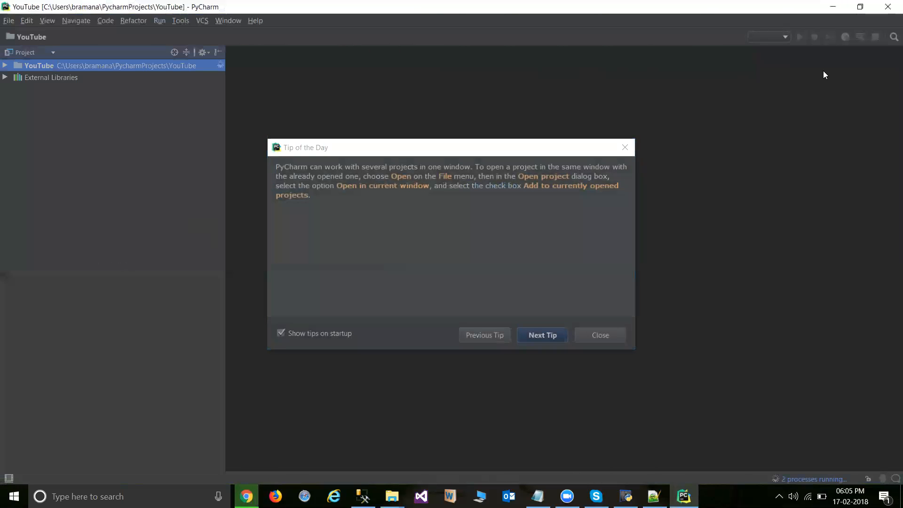
Dismiss the Tip of the Day and examine the Include, Lib, Scripts and tcl folders inside the YouTube project's venv.
left_click(603, 336)
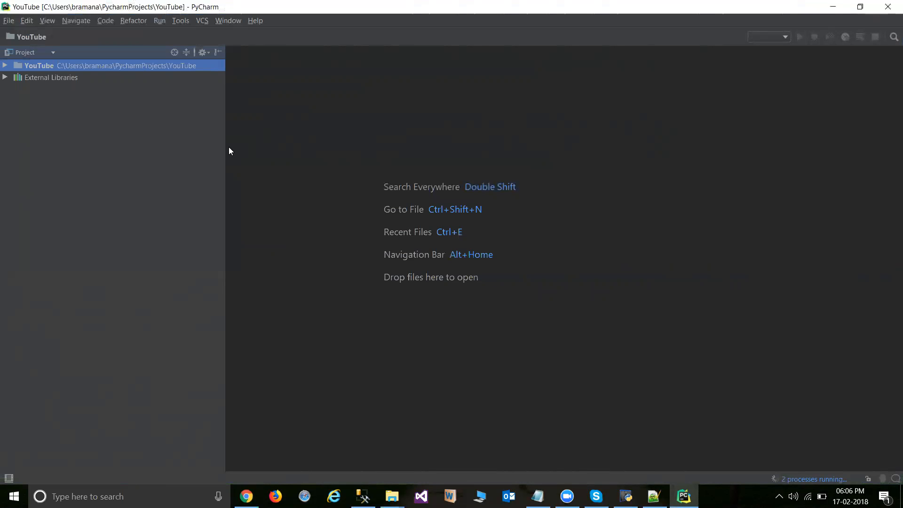
left_click(5, 67)
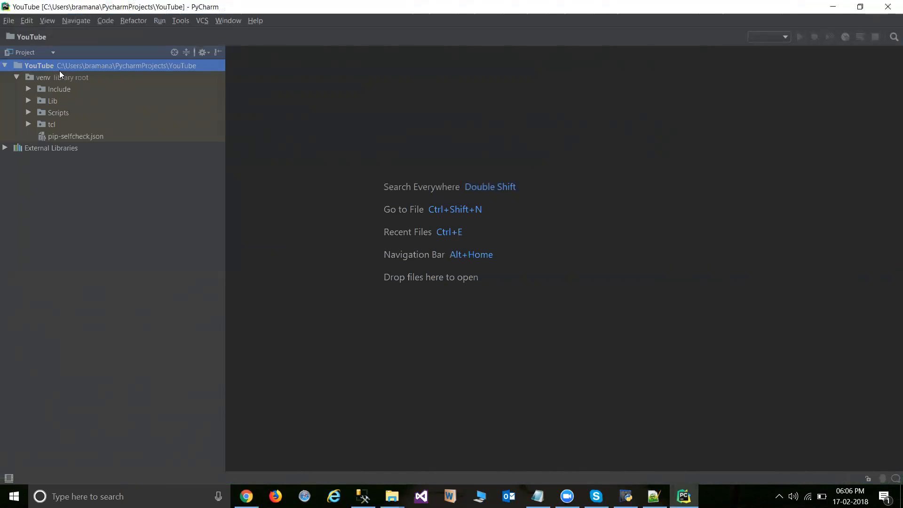
left_click(27, 89)
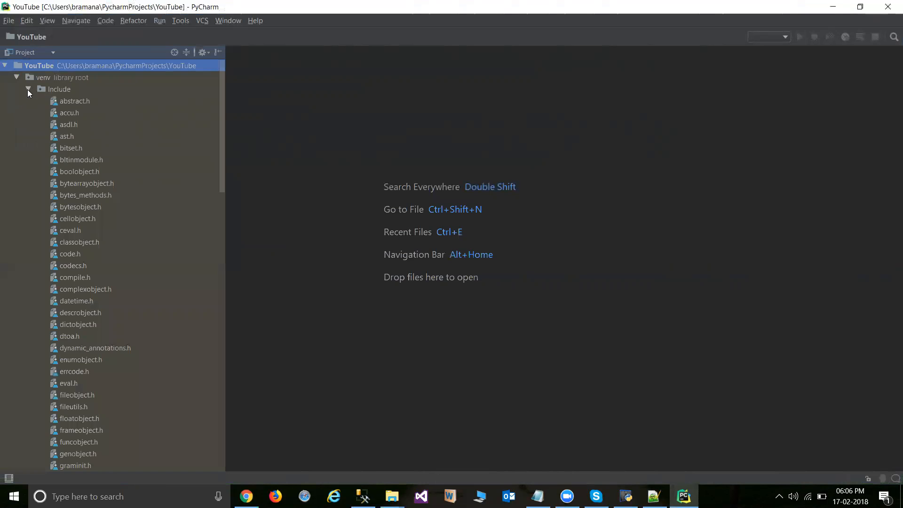
left_click(28, 89)
left_click(28, 100)
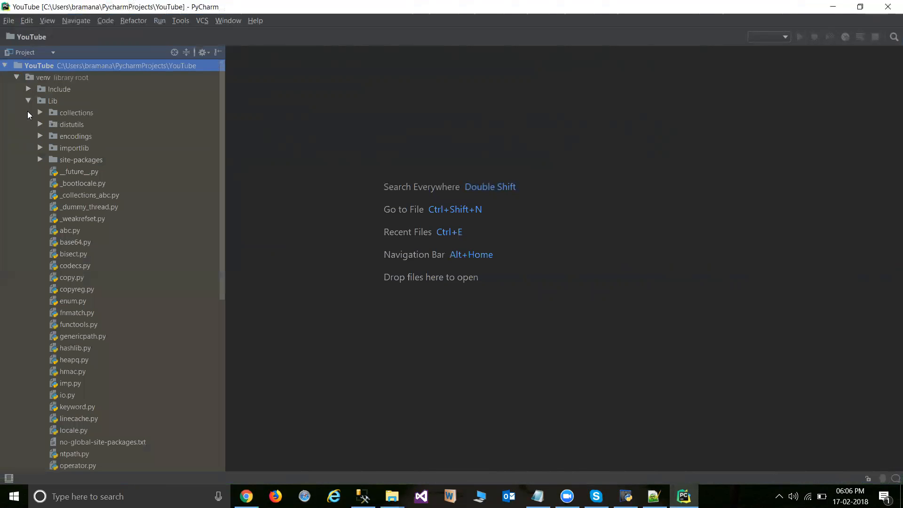
left_click(27, 100)
left_click(28, 115)
left_click(27, 115)
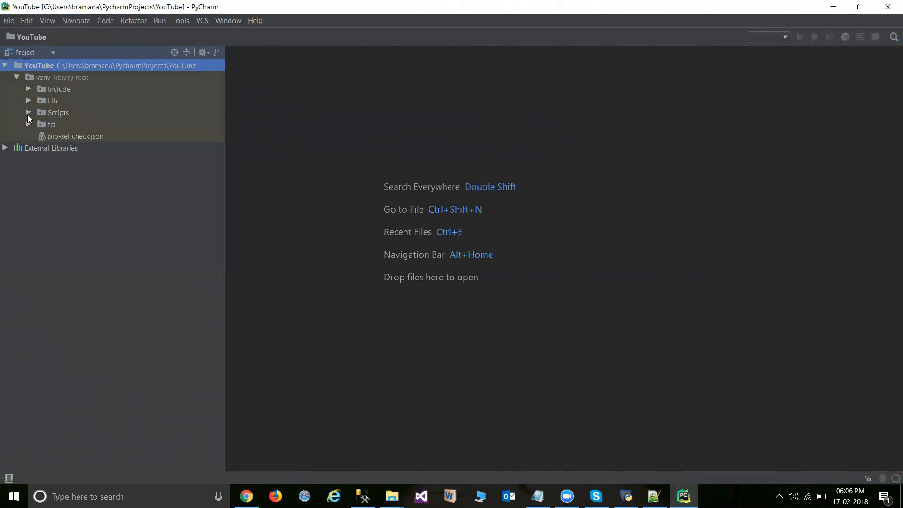
left_click(28, 125)
left_click(28, 124)
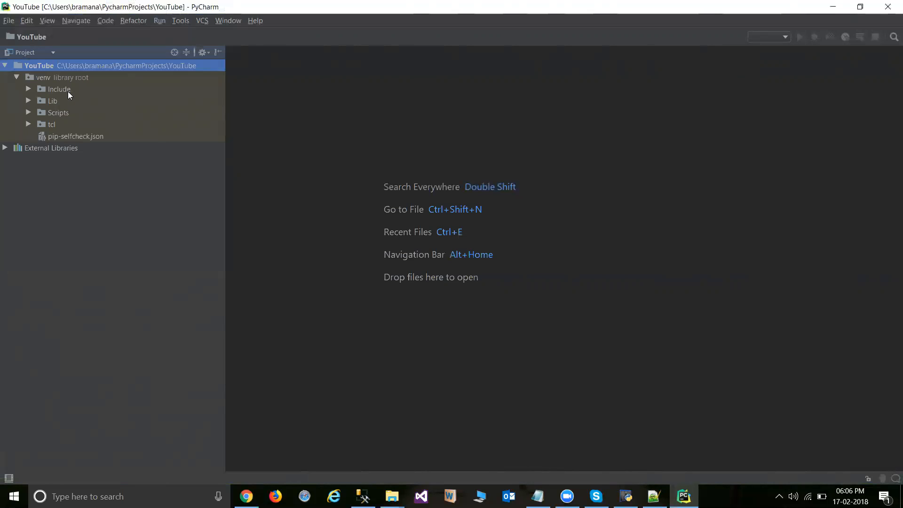
Create a new Python file named first.py in the root of the YouTube project.
right_click(82, 65)
mouse_move(107, 71)
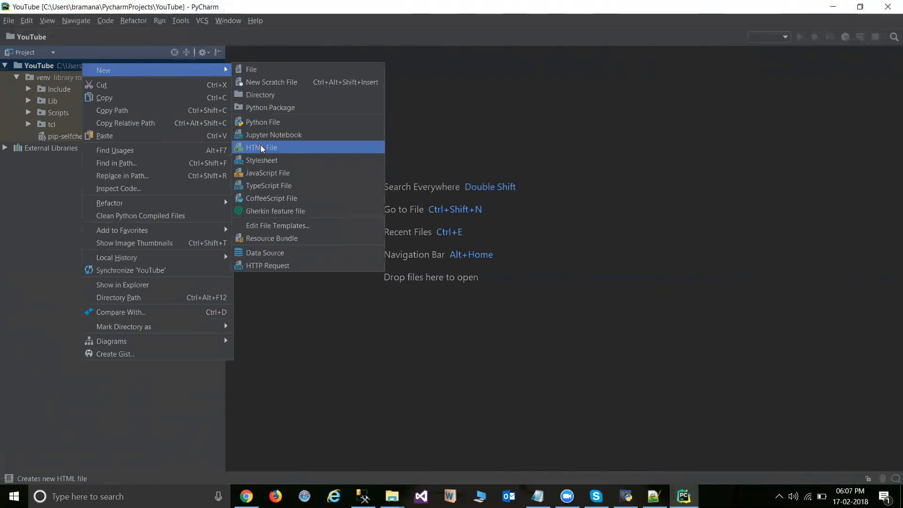
left_click(272, 123)
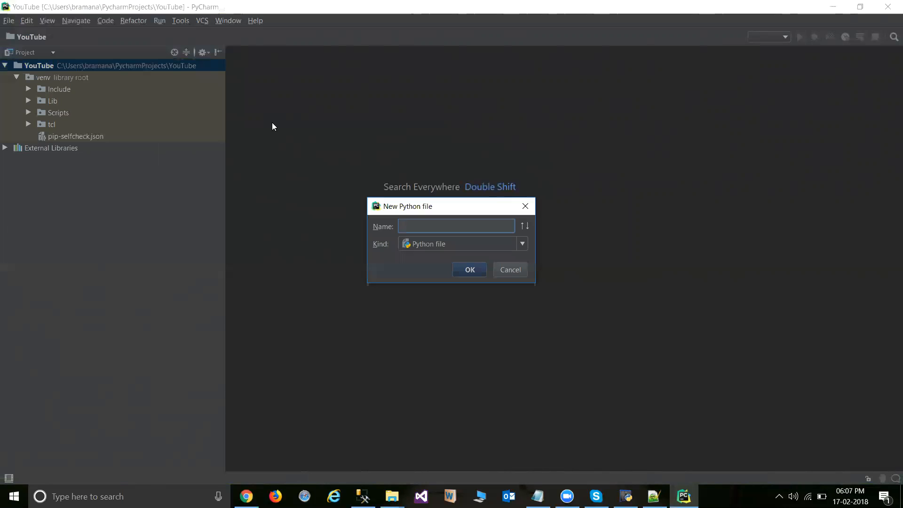
type("first.py")
left_click(466, 269)
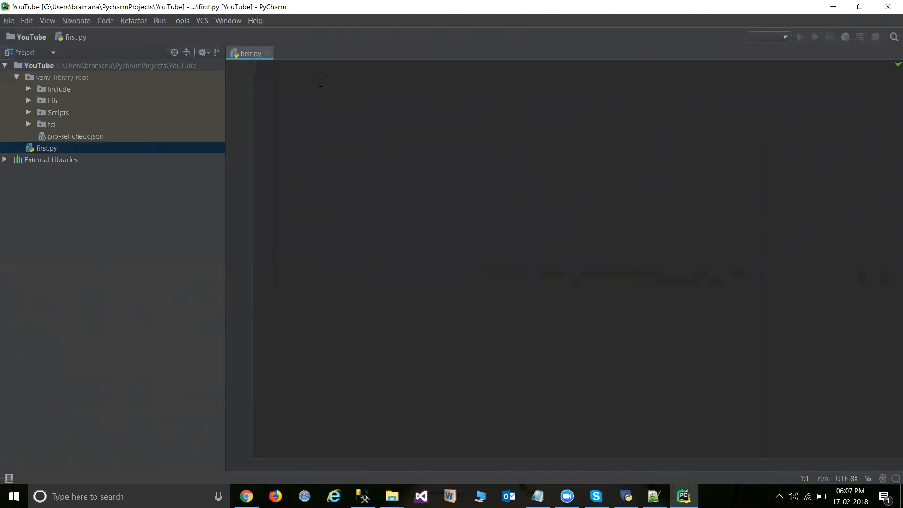
Write the statement print("welcome to python") on the first line of first.py and end it with a new line.
type("print")
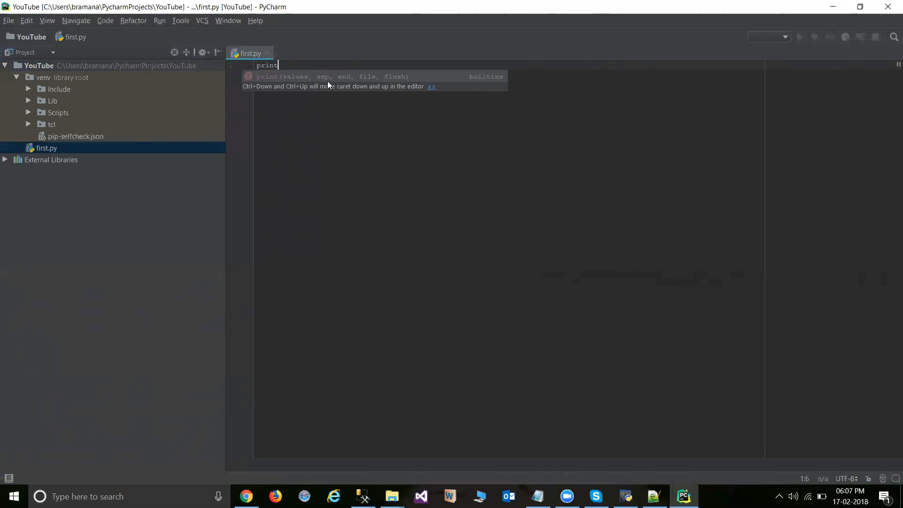
type("(\"welcome ")
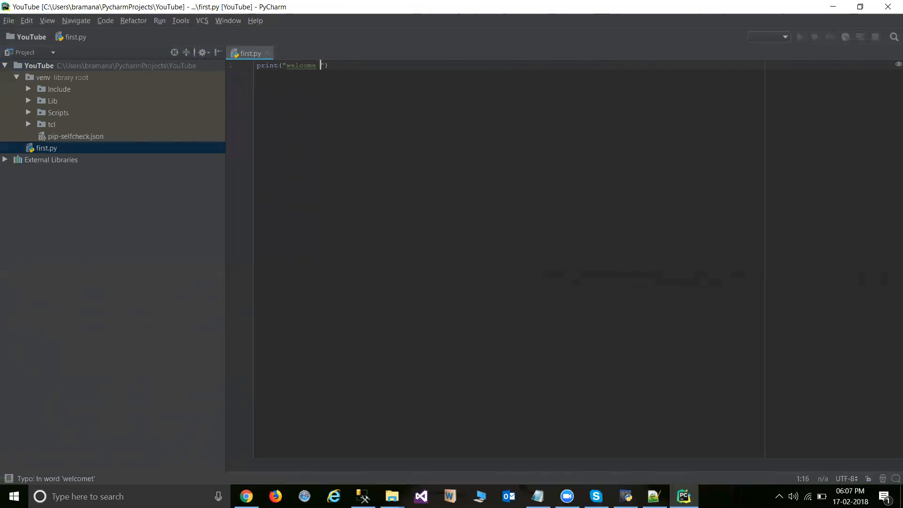
type("to pht")
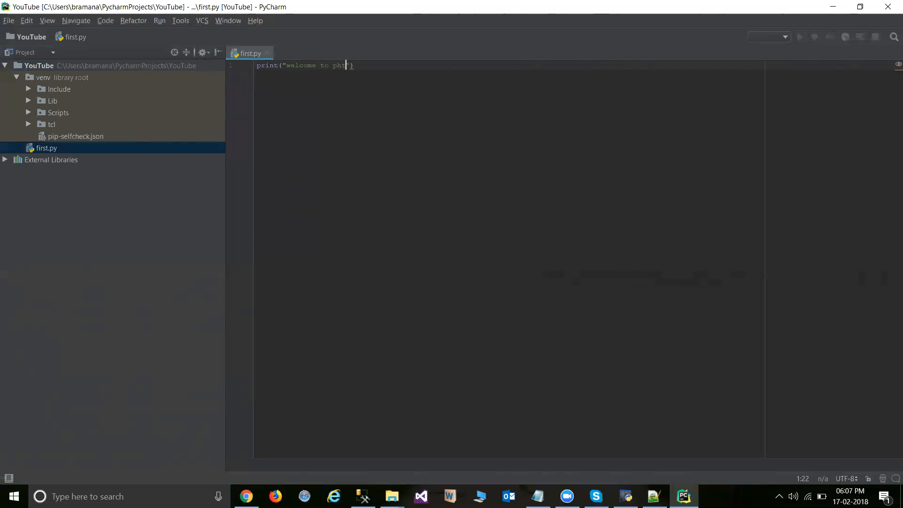
key("BackSpace")
key("BackSpace")
type("ython")
type("\")")
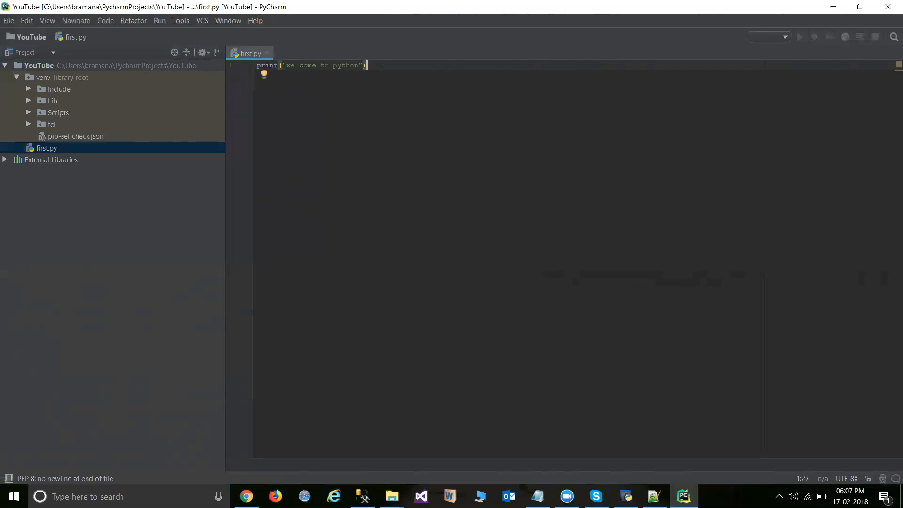
key("Return")
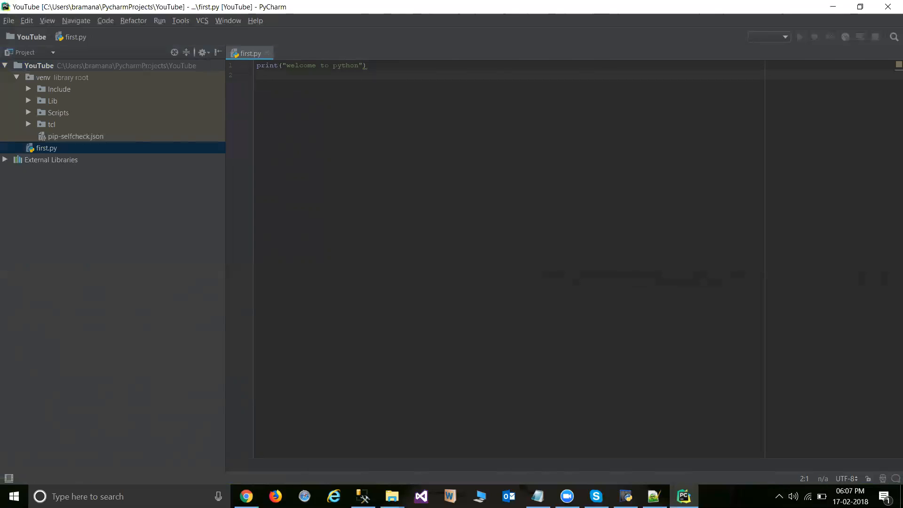